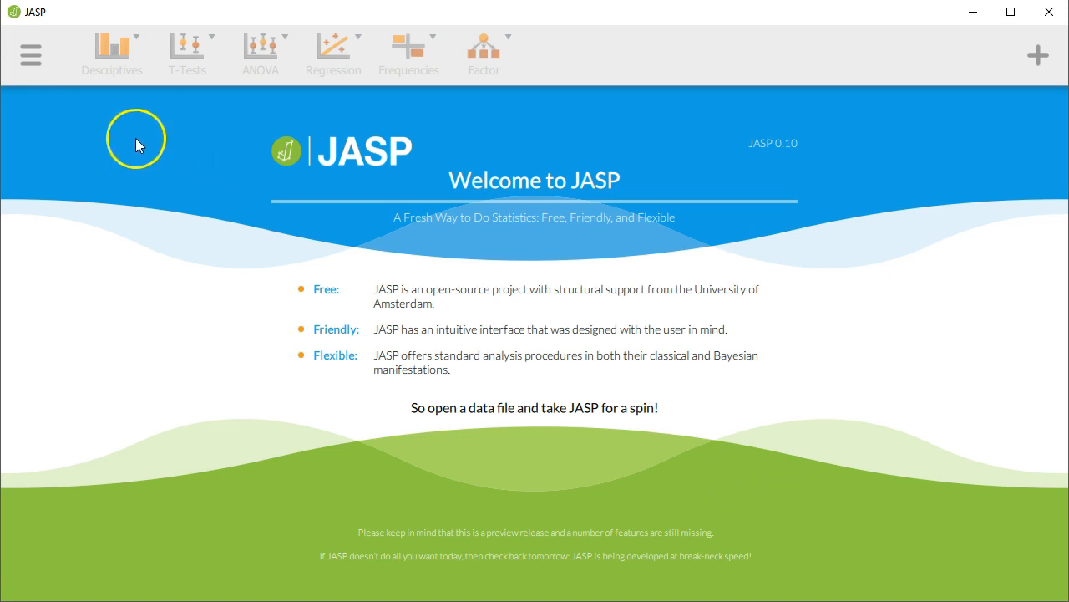
# Step: Open the recent data file W14-S14_594RR_DPProject_EDITFORJASP.csv
pyautogui.click(31, 55)
pyautogui.click(56, 105)
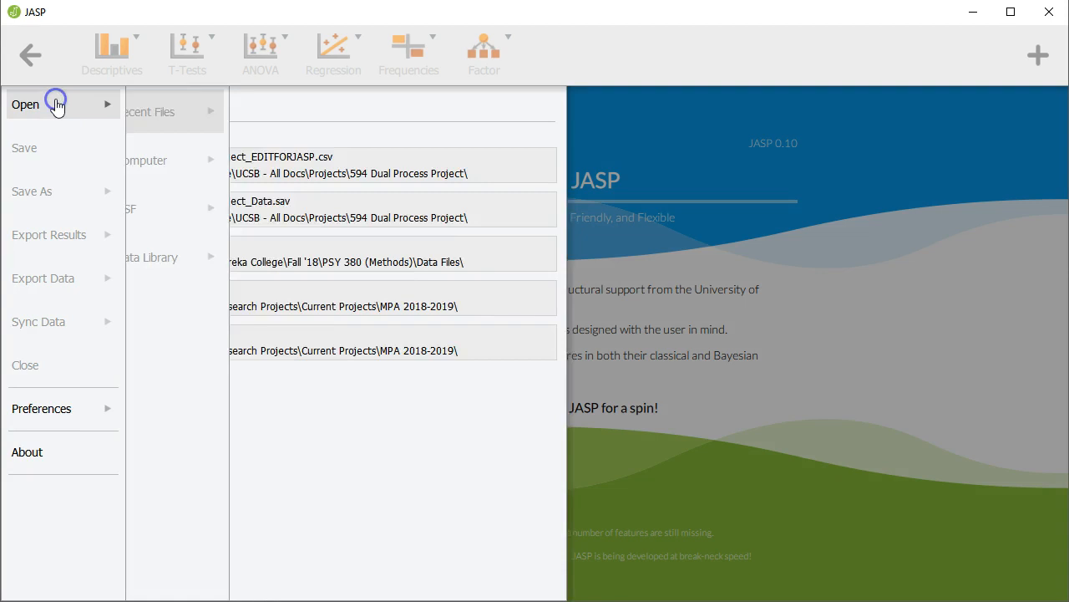
pyautogui.click(491, 171)
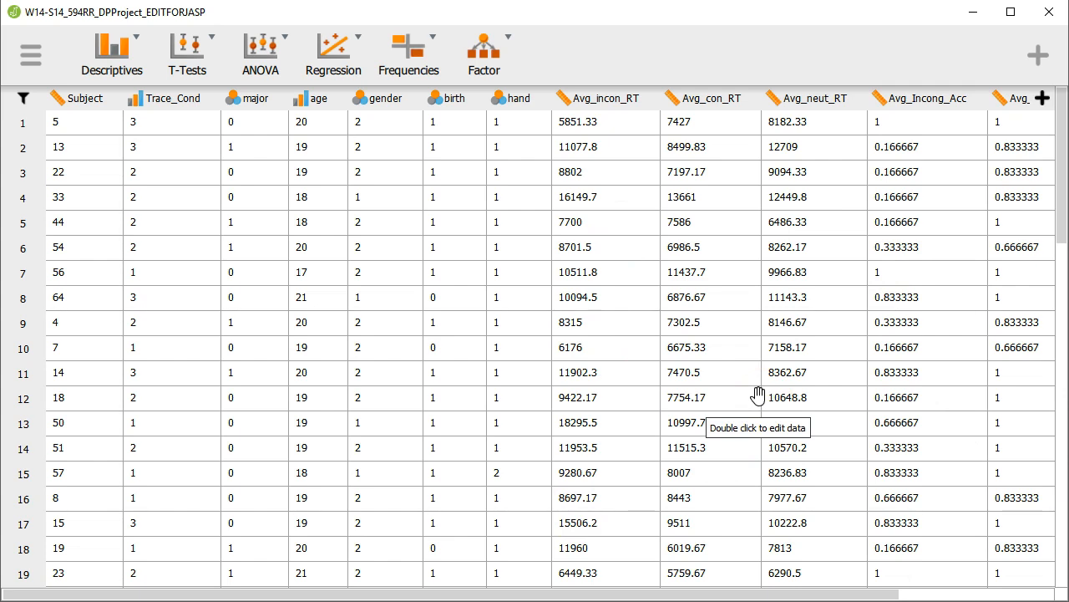
# Step: Start a classical One Sample T-Test analysis on the loaded data set
pyautogui.click(193, 74)
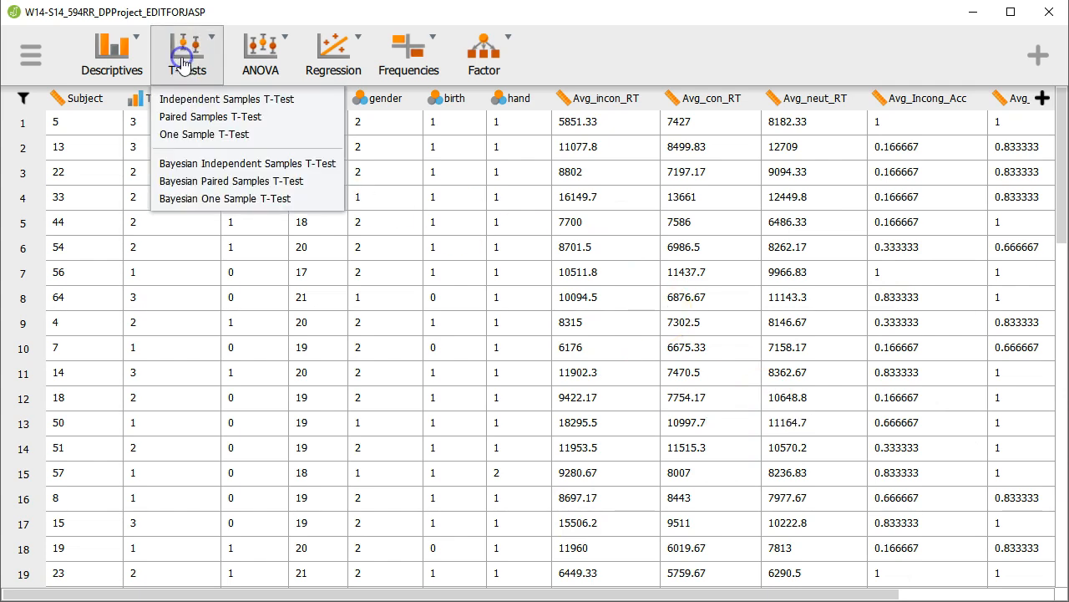
pyautogui.click(216, 135)
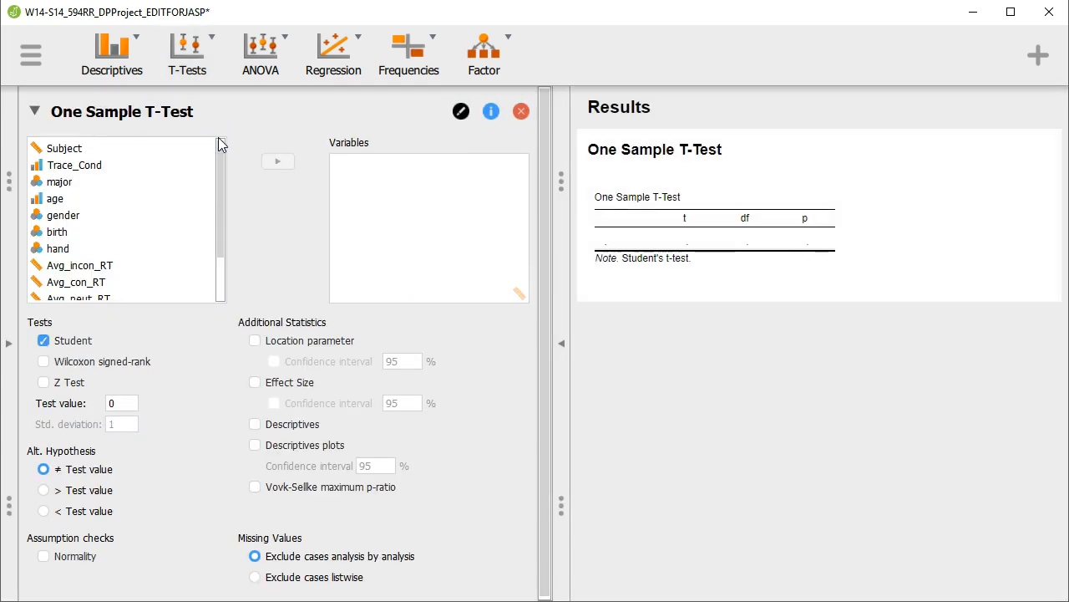
pyautogui.click(187, 61)
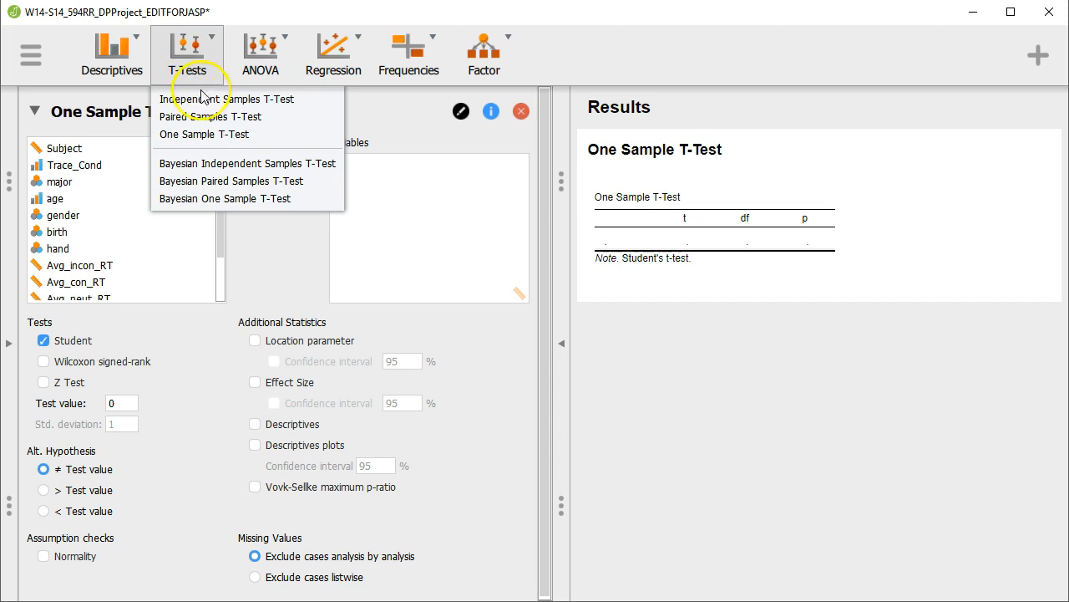
pyautogui.click(279, 280)
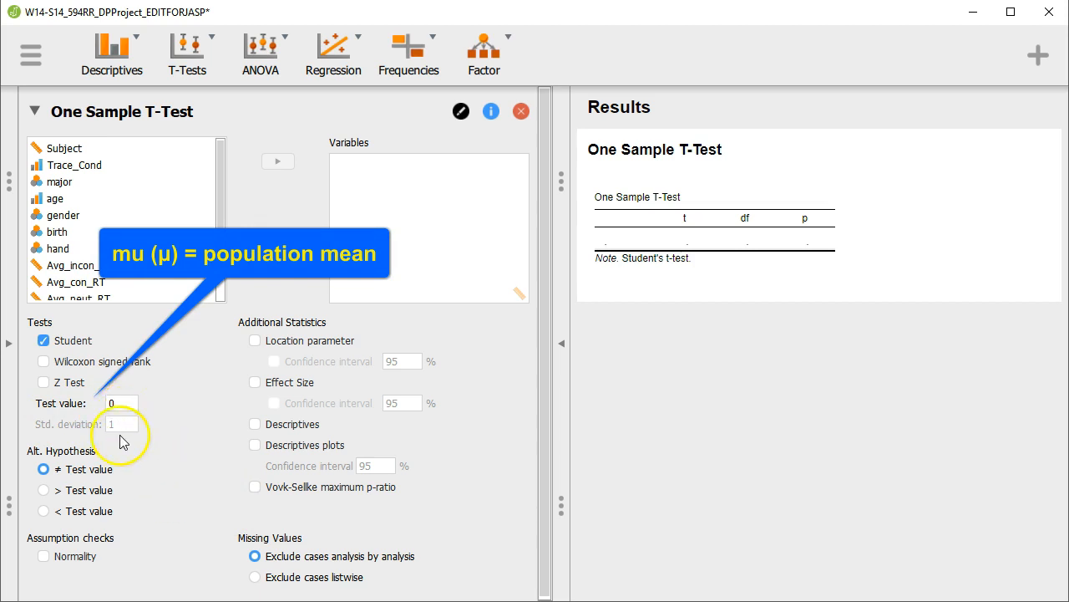
# Step: Try the Z Test option to reveal its standard deviation setting, and switch the test off again
pyautogui.click(44, 383)
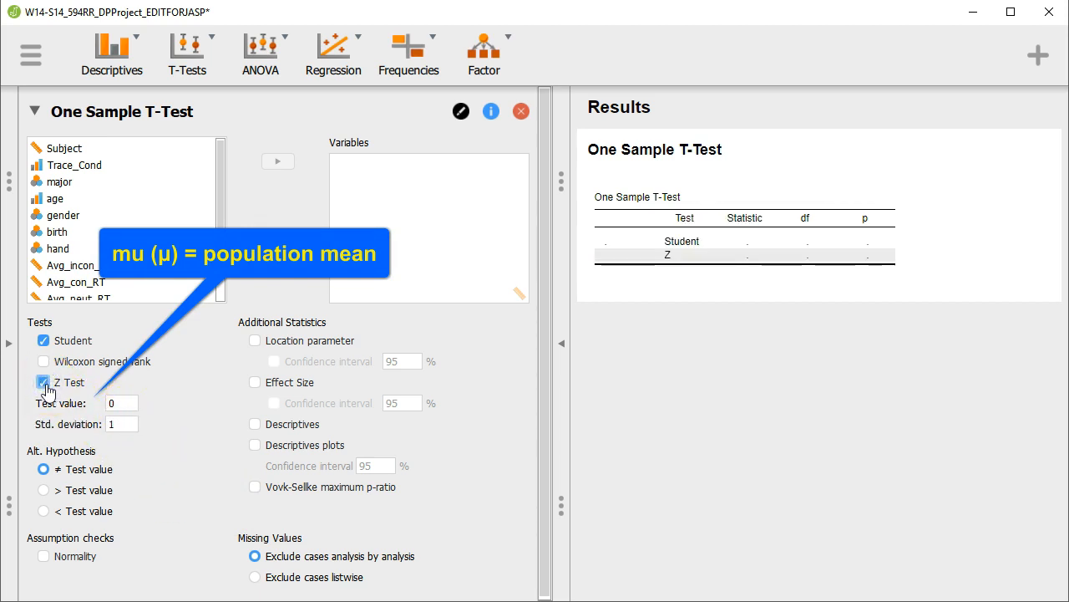
pyautogui.click(101, 424)
pyautogui.click(44, 383)
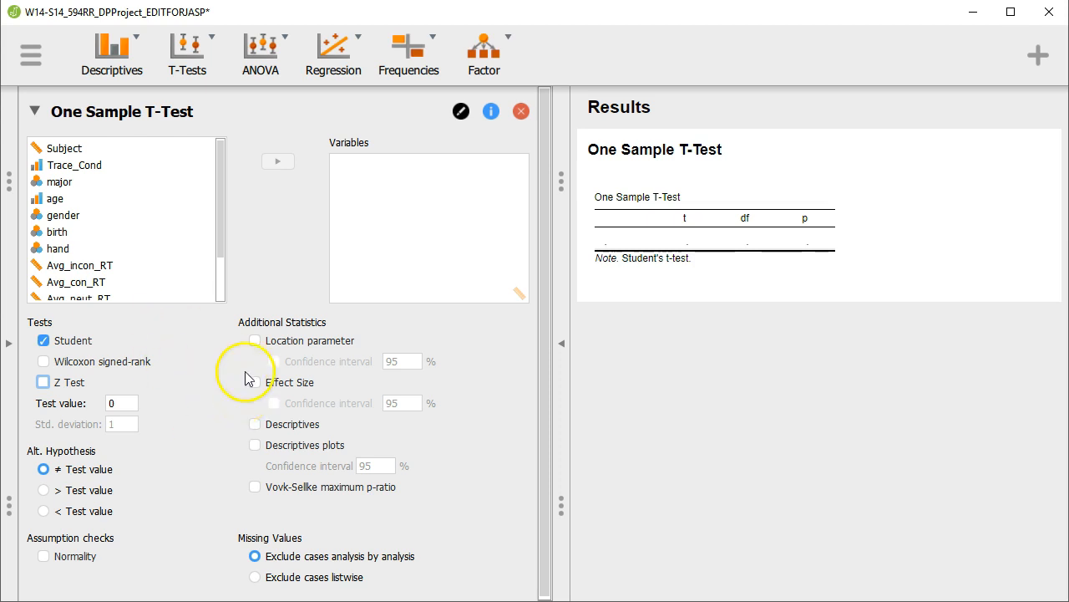
# Step: Assign Avg_Incong_Acc as the test variable of the one-sample t-test
pyautogui.moveTo(222, 195); pyautogui.dragTo(219, 244)
pyautogui.moveTo(127, 262); pyautogui.dragTo(96, 266)
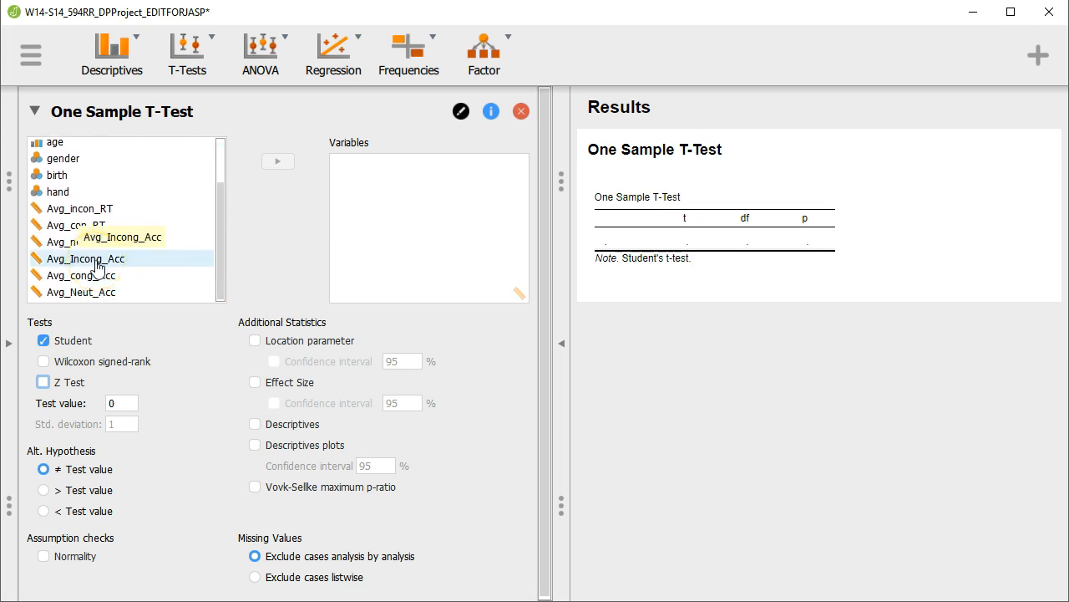
pyautogui.click(97, 266)
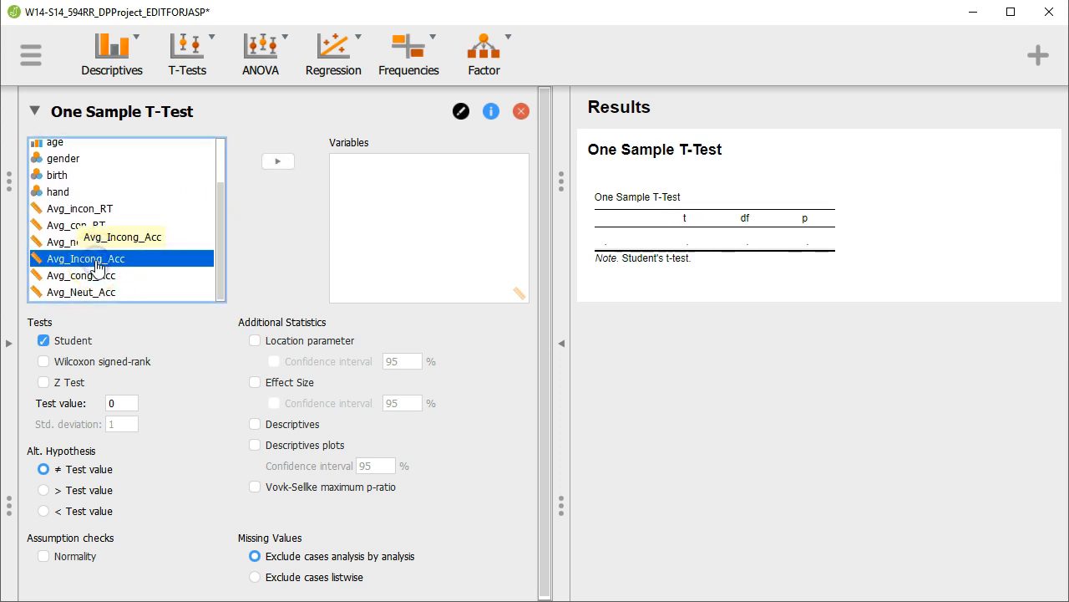
pyautogui.click(246, 233)
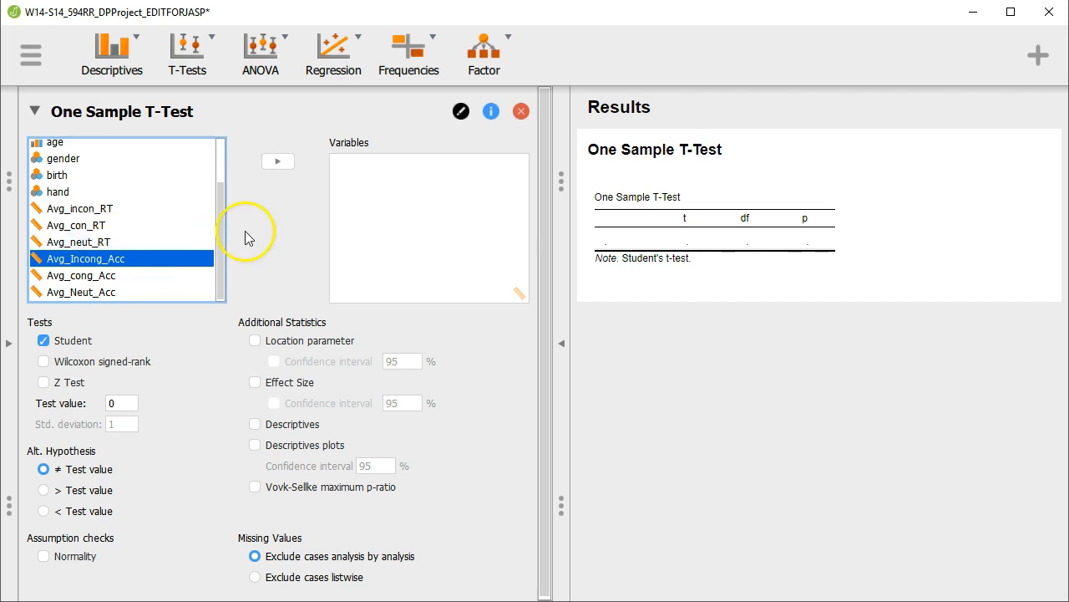
pyautogui.click(278, 160)
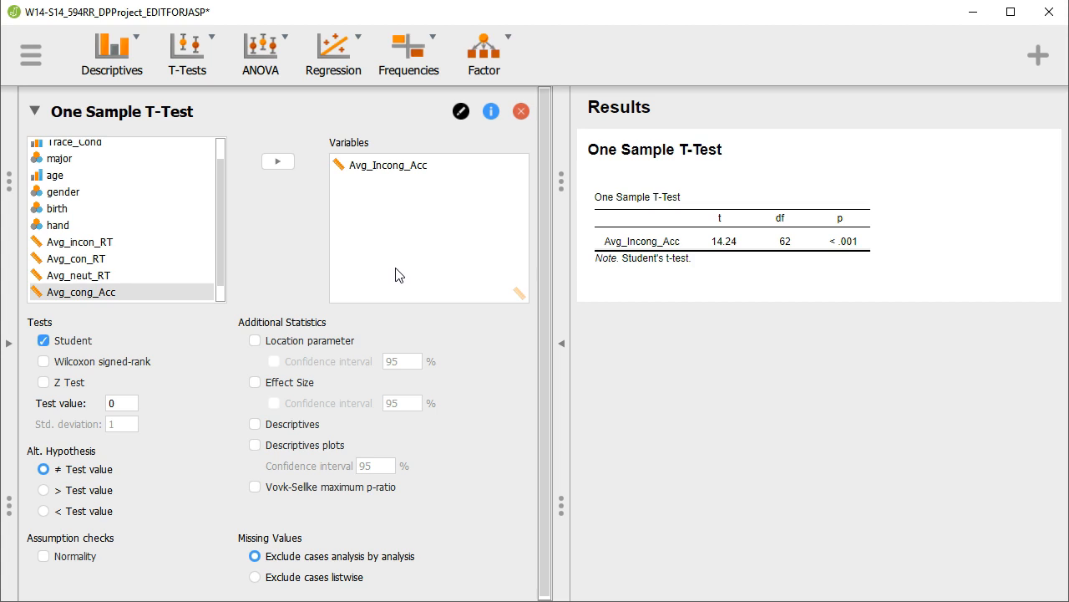
pyautogui.click(458, 268)
pyautogui.click(384, 235)
pyautogui.scroll(1, 85, 242)
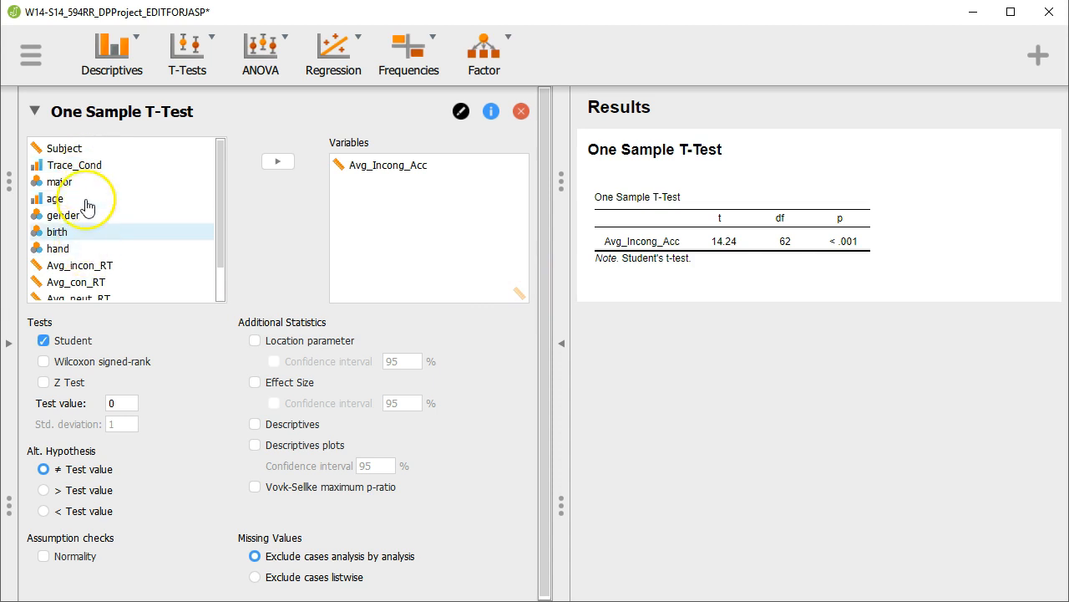
pyautogui.moveTo(221, 230); pyautogui.dragTo(222, 270)
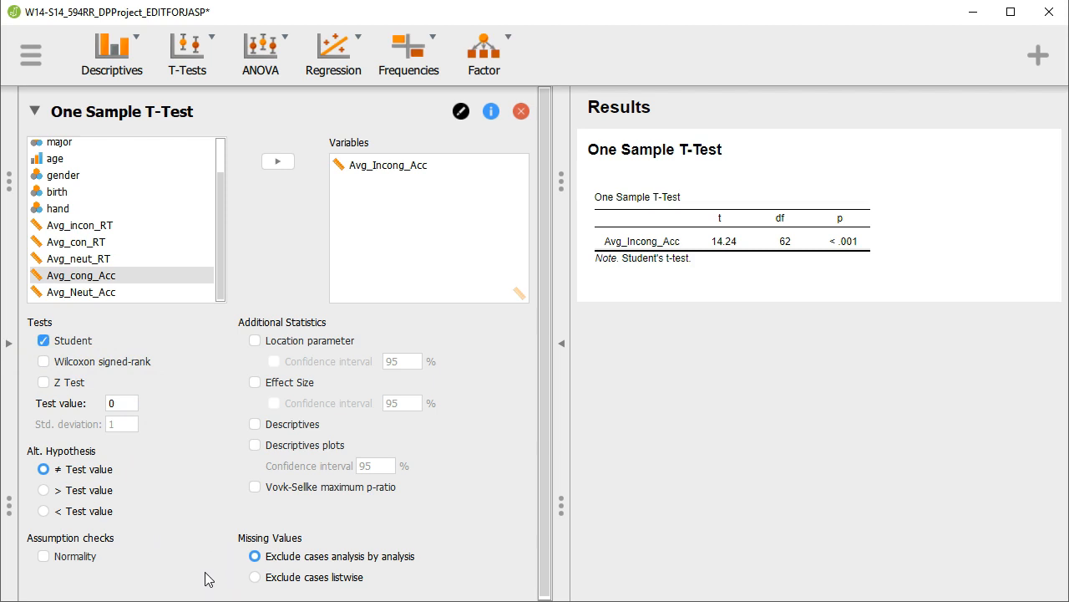
# Step: Add the Wilcoxon signed-rank test alongside Student and set the test value to .30
pyautogui.click(125, 359)
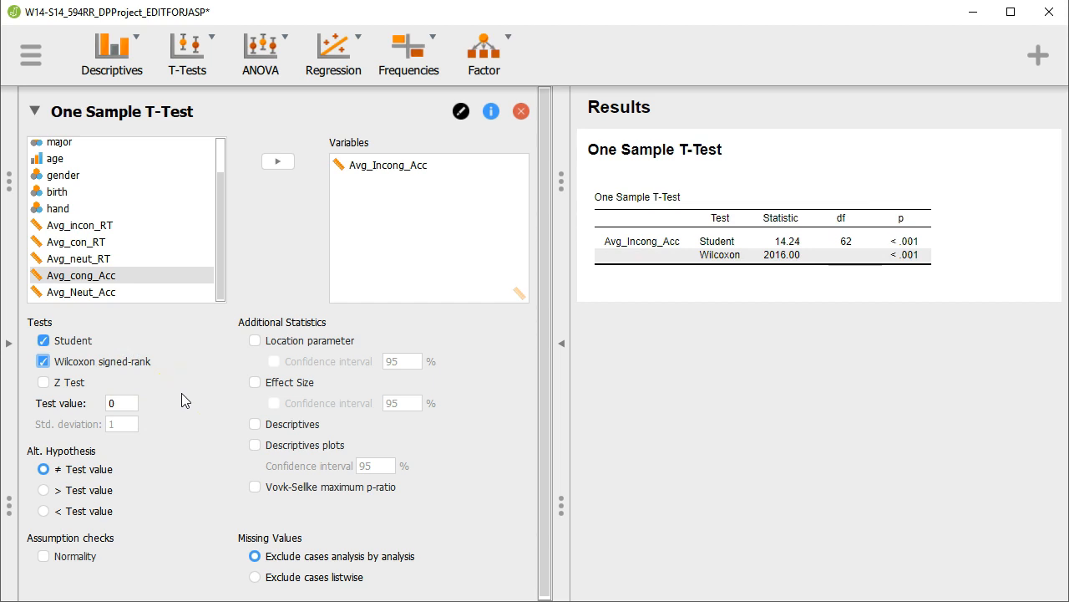
pyautogui.click(136, 402)
pyautogui.press('BackSpace')
pyautogui.write('.30')
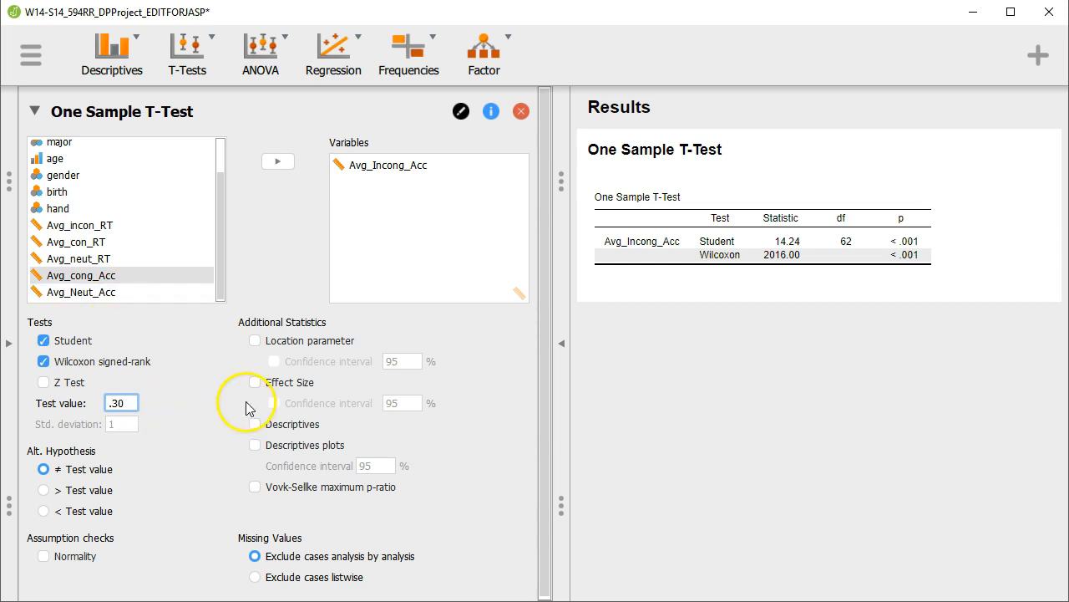
pyautogui.click(196, 431)
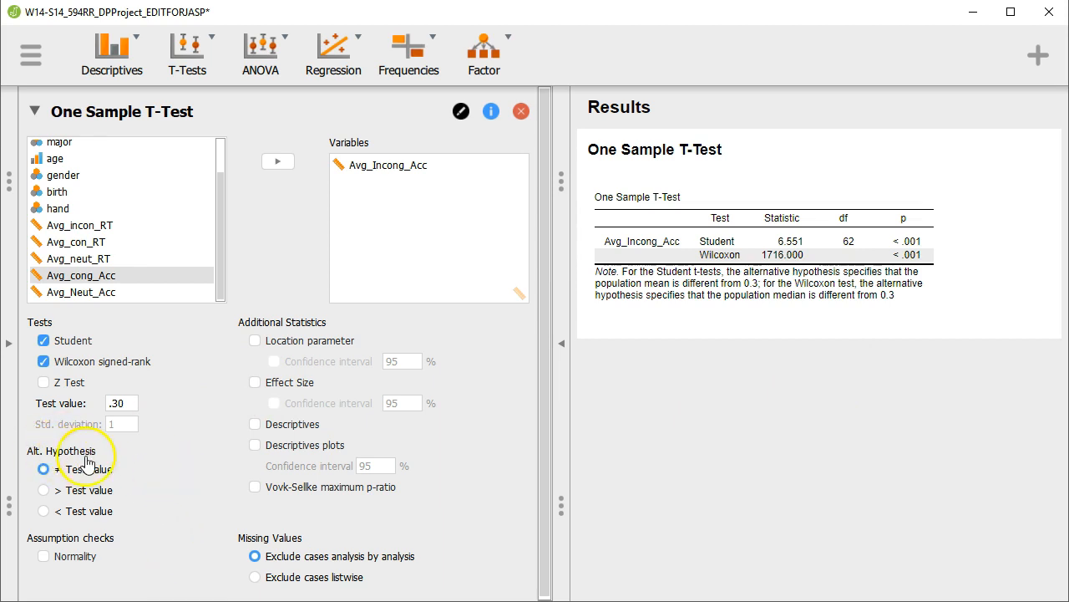
# Step: Add the Normality assumption check to the one-sample t-test
pyautogui.click(44, 558)
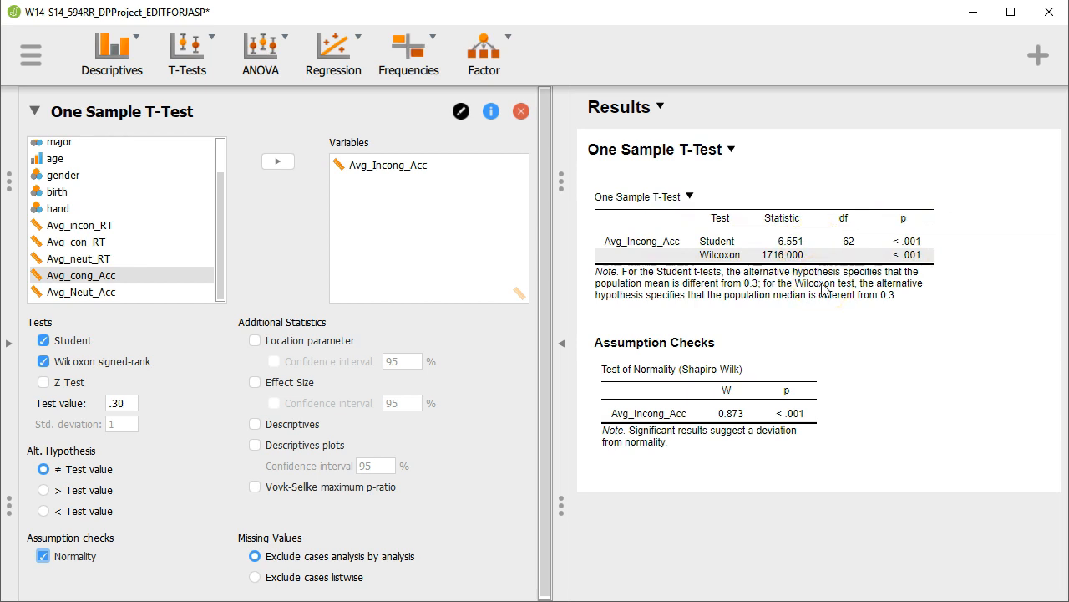
pyautogui.click(958, 270)
pyautogui.click(947, 275)
# Step: Compare the results for the "> Test value" and "≠ Test value" alternative hypotheses
pyautogui.click(41, 491)
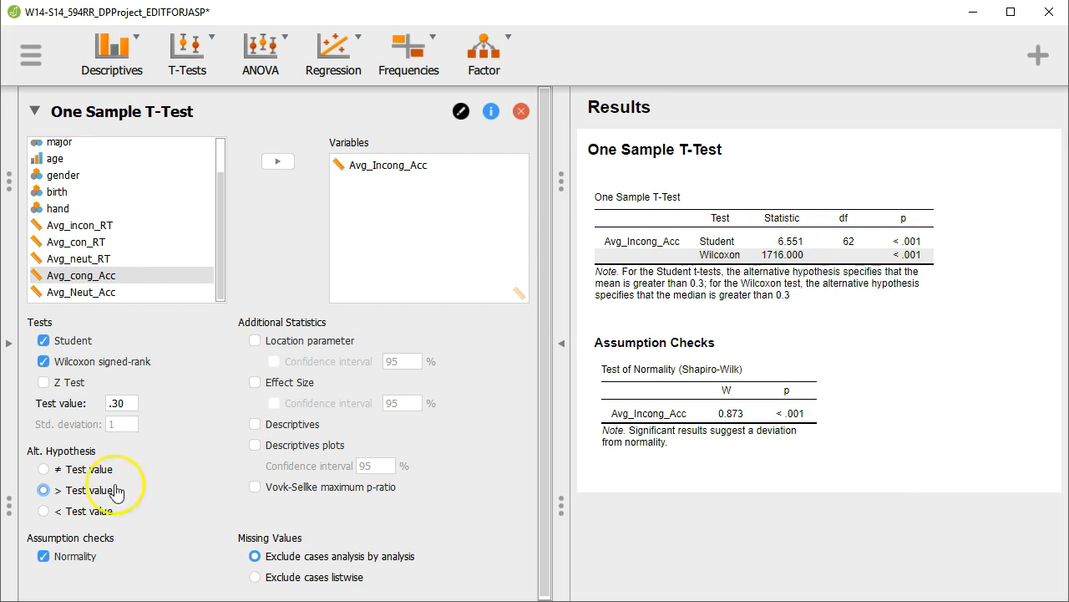
pyautogui.click(44, 469)
pyautogui.click(44, 489)
pyautogui.click(43, 470)
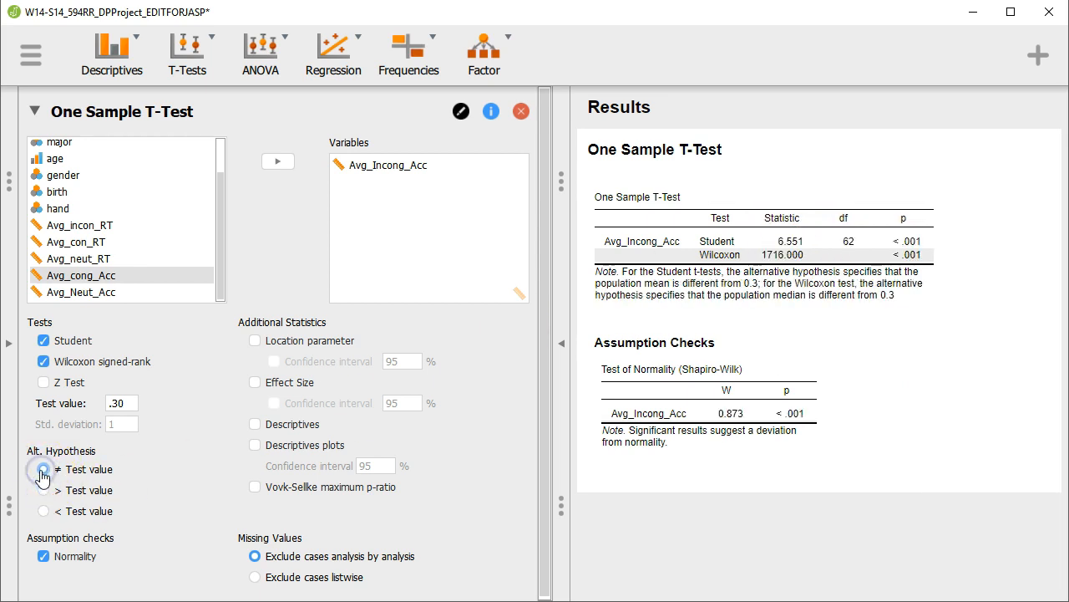
pyautogui.click(43, 489)
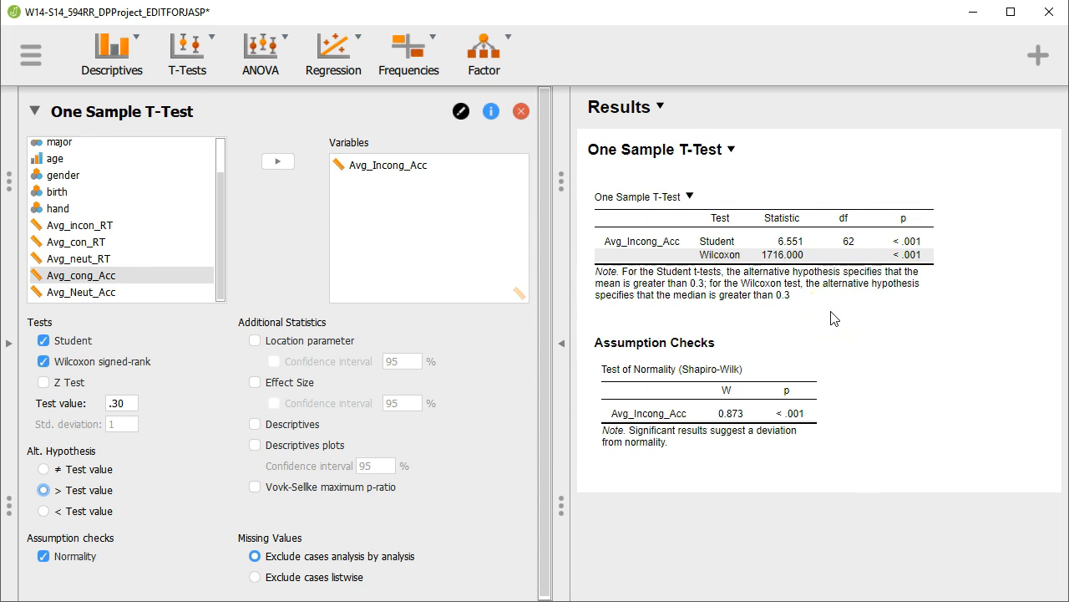
pyautogui.click(269, 449)
# Step: Try the "< Test value" alternative hypothesis and return to "≠ Test value"
pyautogui.click(43, 510)
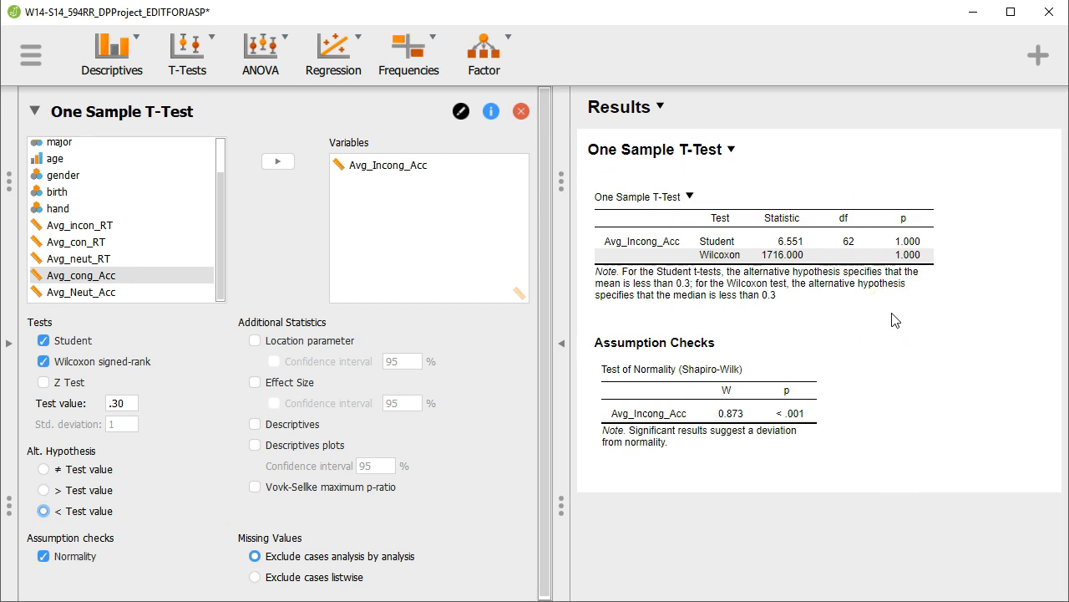
pyautogui.click(869, 318)
pyautogui.click(91, 473)
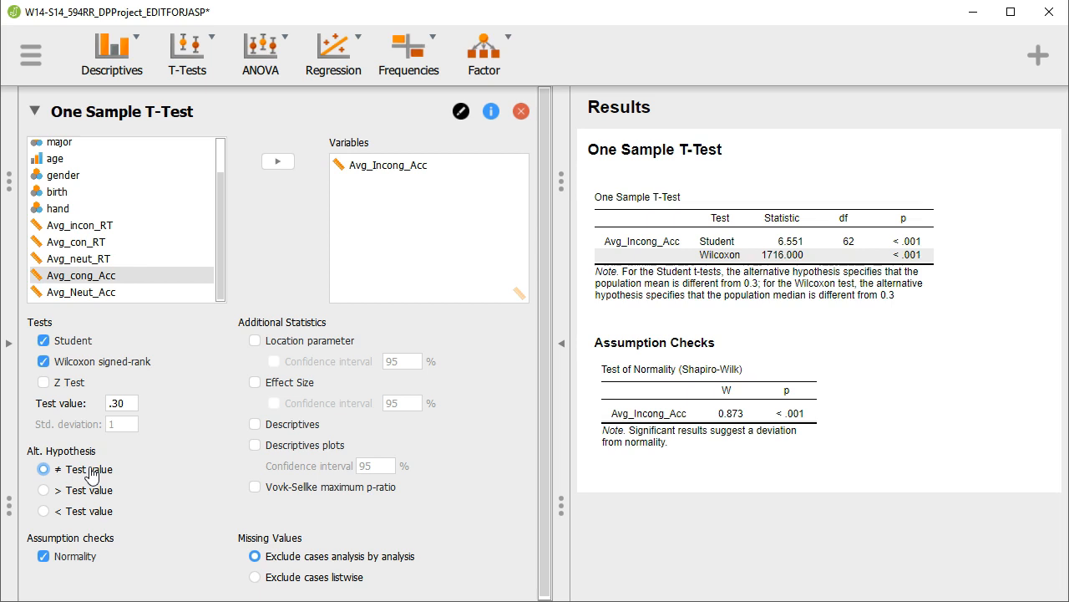
pyautogui.click(163, 494)
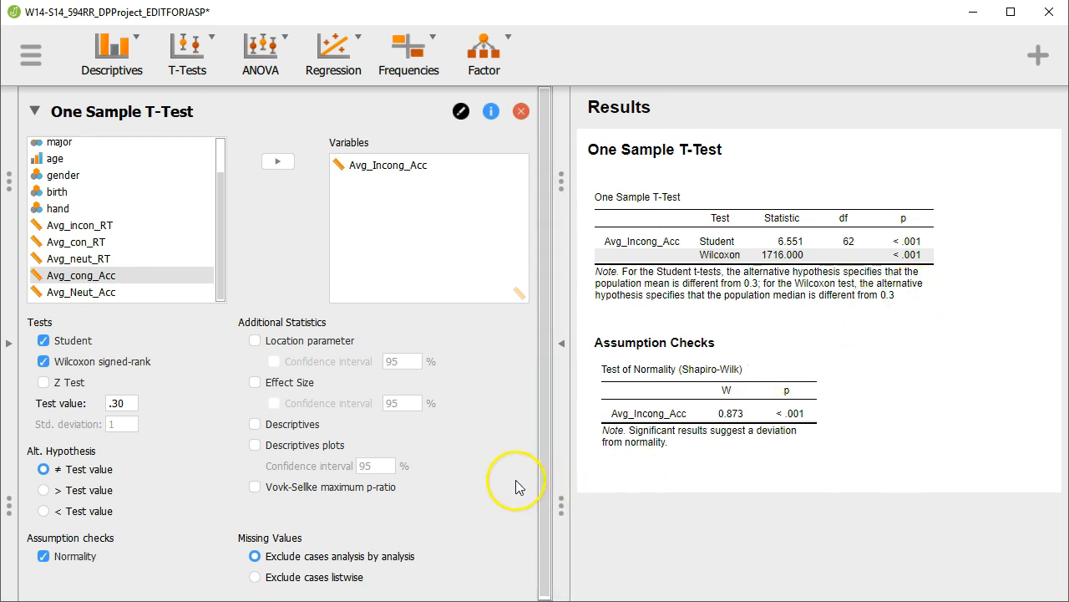
# Step: Add the location parameter with its 95% confidence interval to the t-test results
pyautogui.scroll(-1, 501, 479)
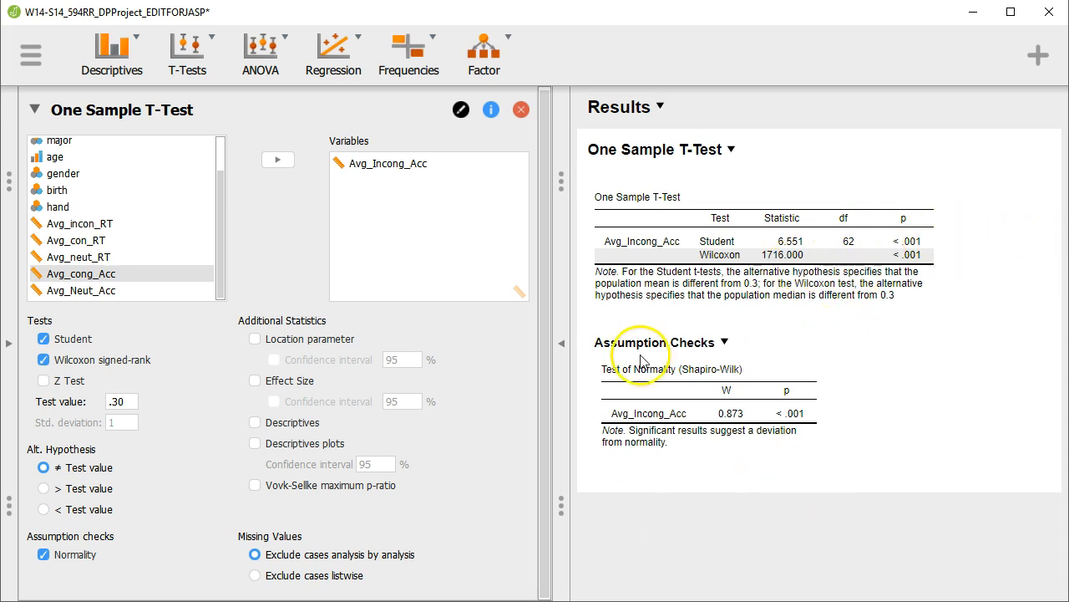
pyautogui.click(330, 341)
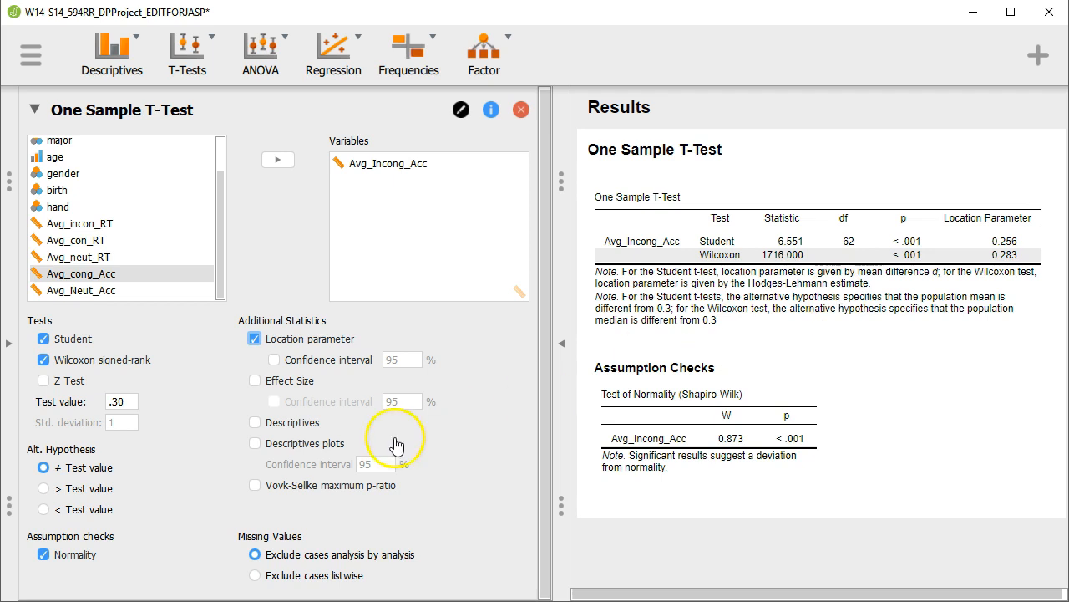
pyautogui.click(321, 366)
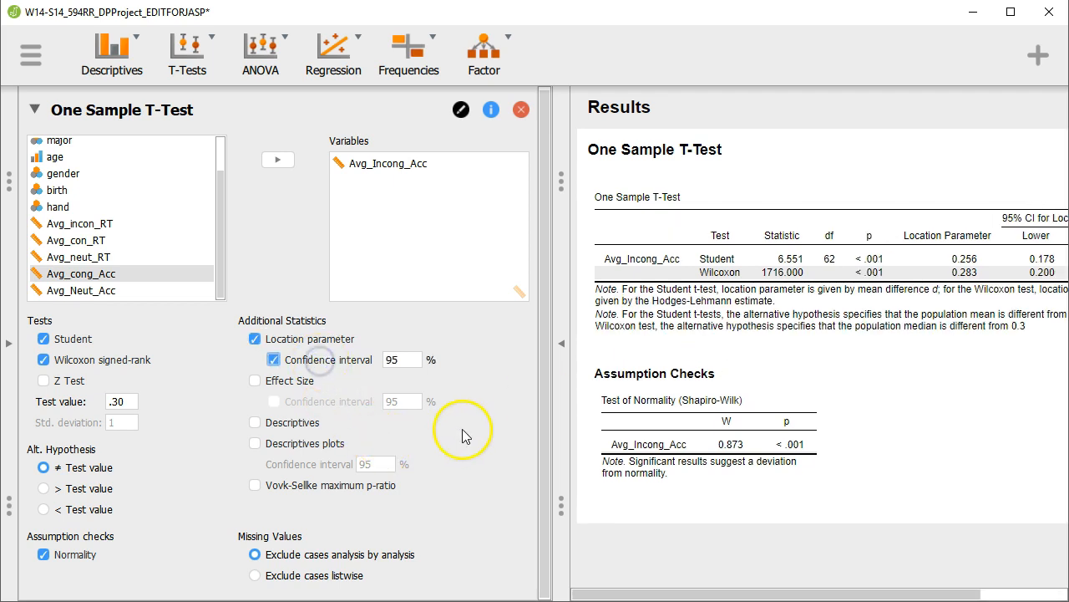
pyautogui.moveTo(689, 591); pyautogui.dragTo(788, 589)
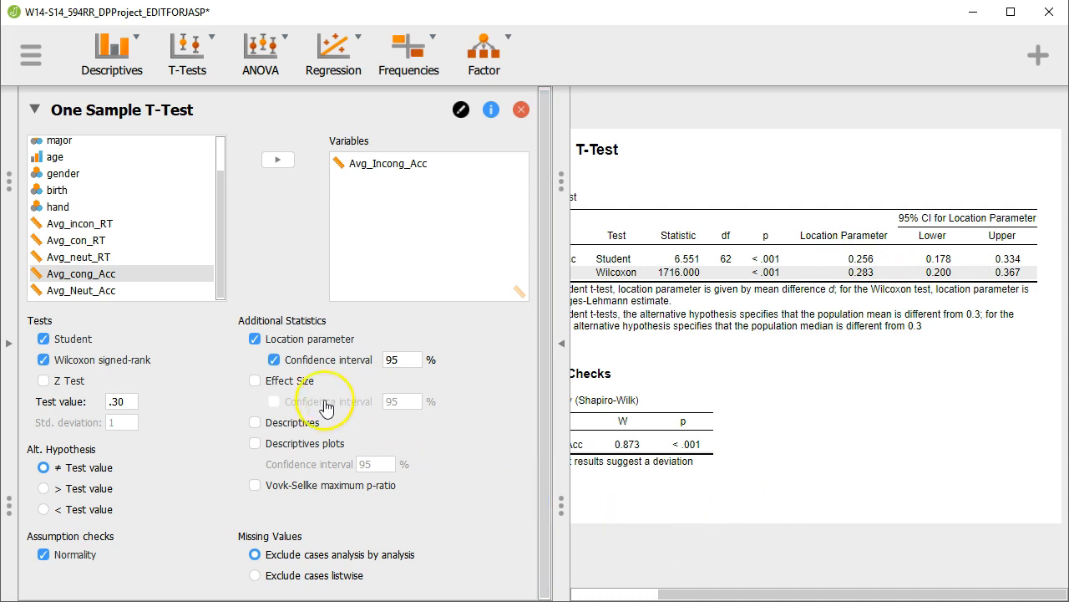
# Step: Add the effect size with its 95% confidence interval and examine both in the results table
pyautogui.click(289, 382)
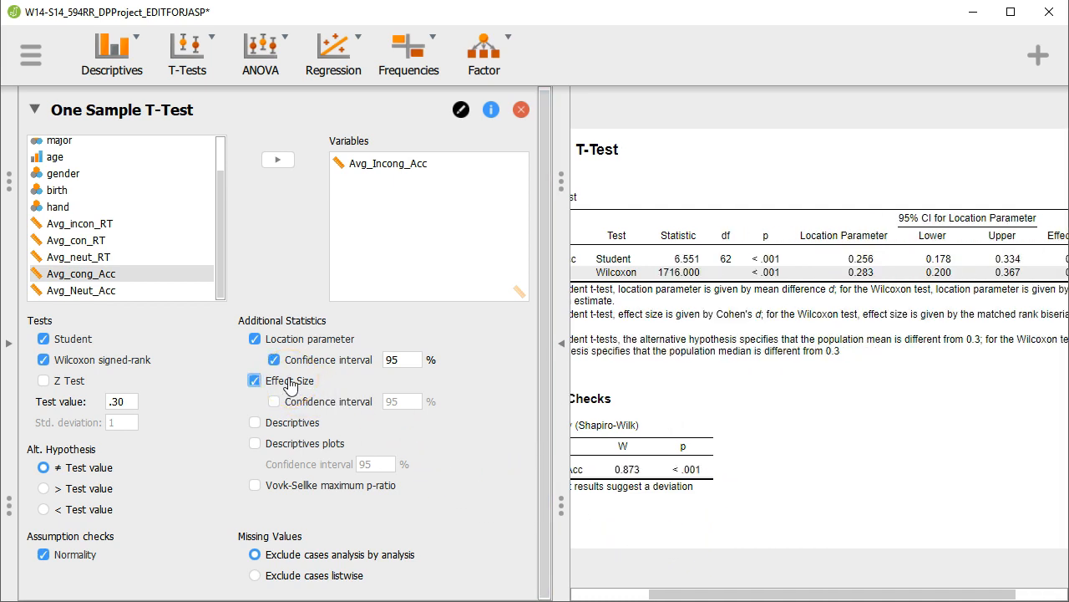
pyautogui.moveTo(733, 593); pyautogui.dragTo(692, 594)
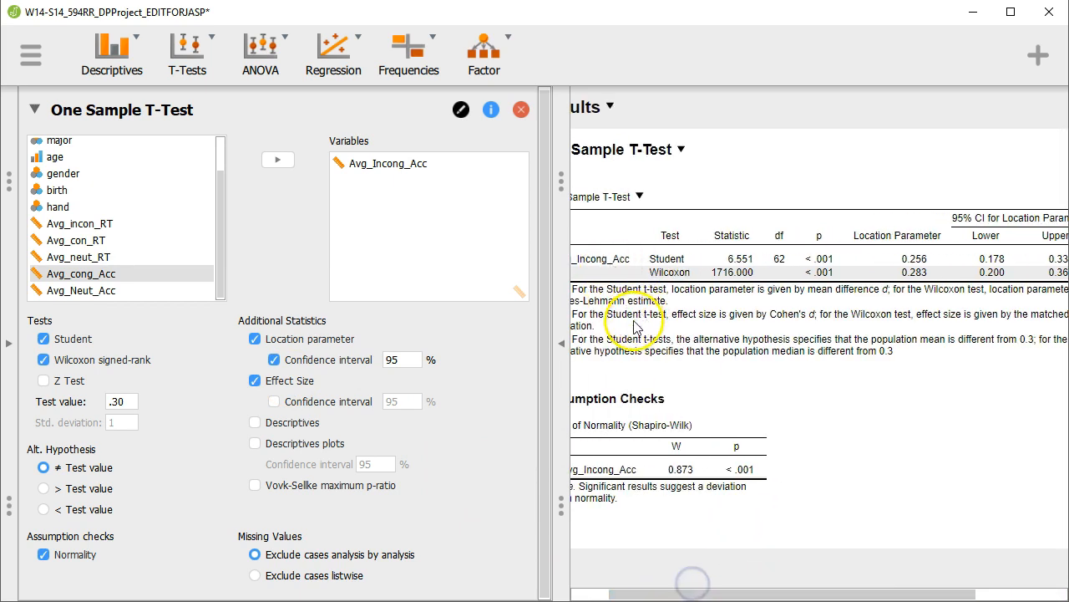
pyautogui.moveTo(796, 593); pyautogui.dragTo(952, 576)
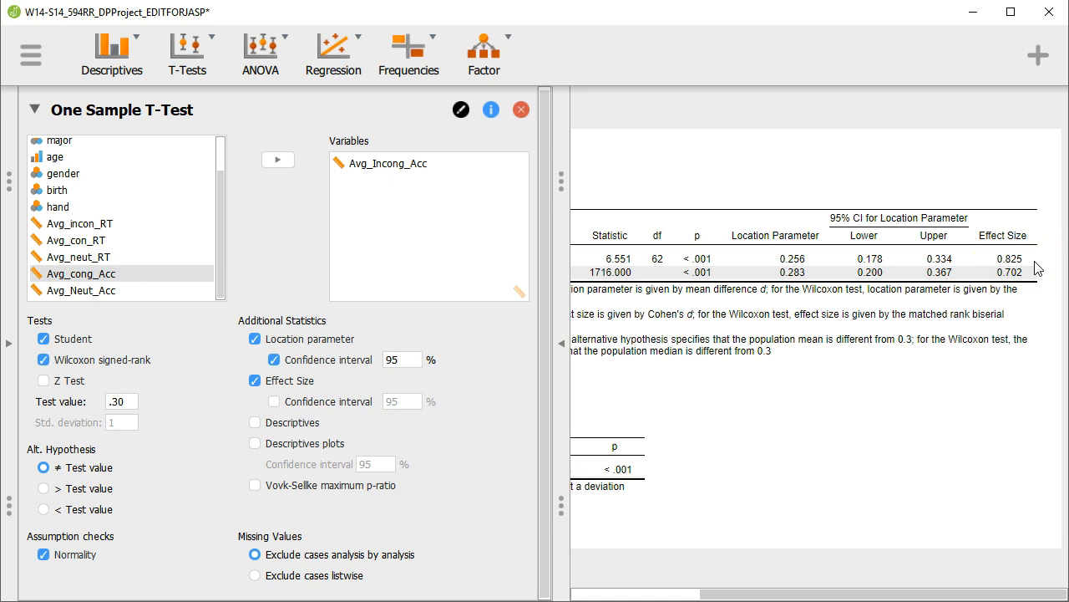
pyautogui.click(274, 402)
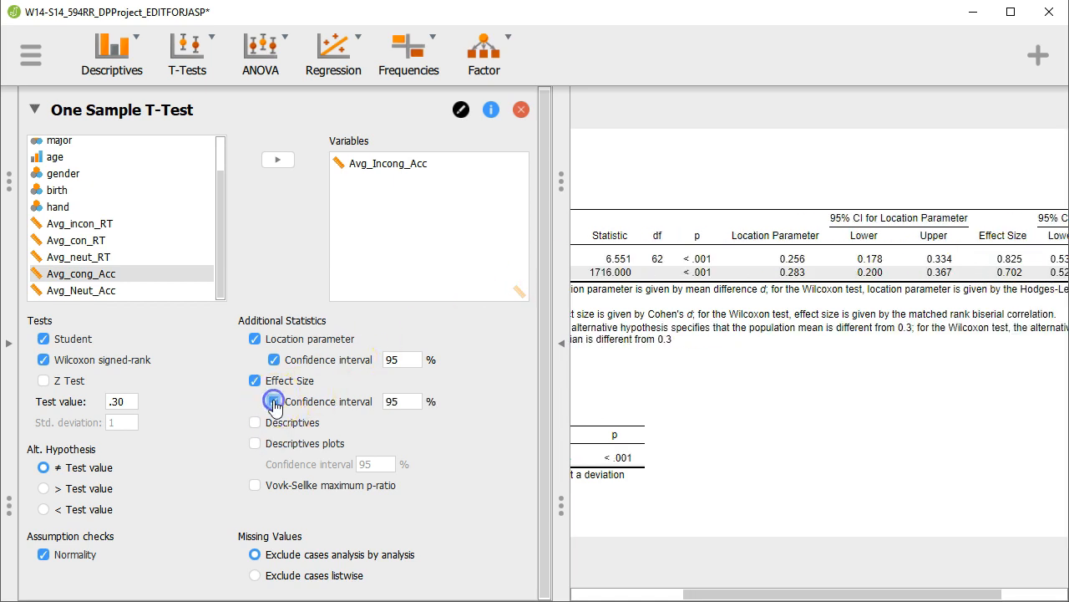
pyautogui.moveTo(777, 595); pyautogui.dragTo(865, 593)
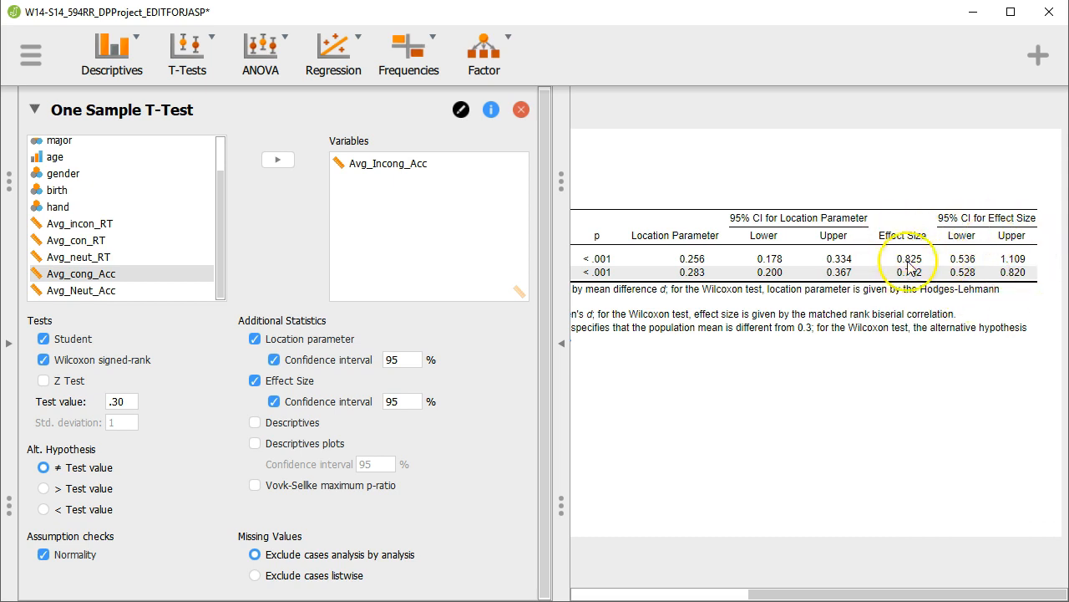
pyautogui.moveTo(925, 597); pyautogui.dragTo(873, 595)
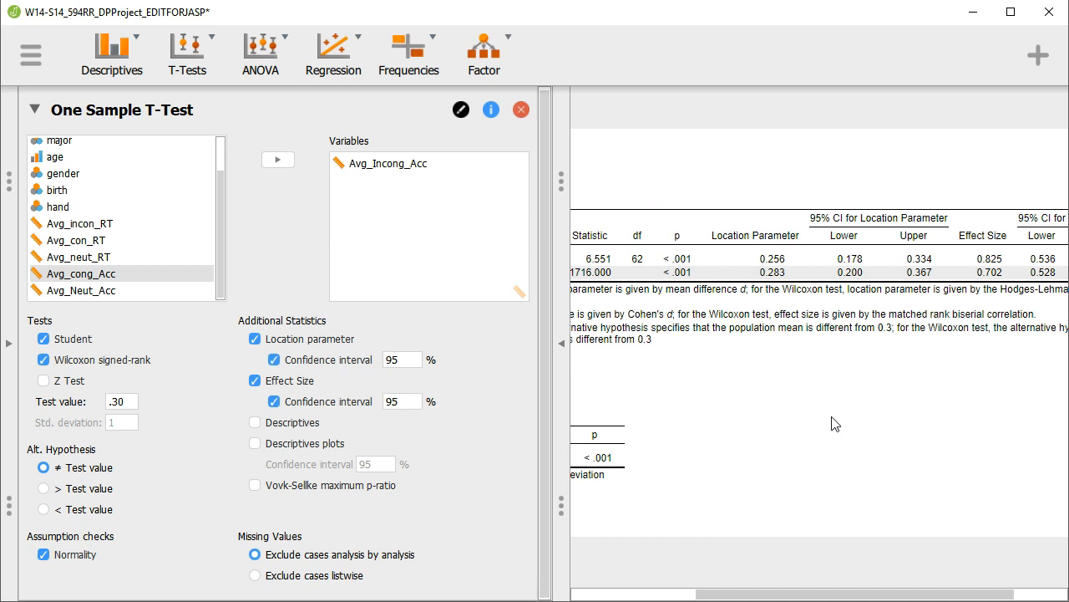
pyautogui.moveTo(803, 594); pyautogui.dragTo(858, 590)
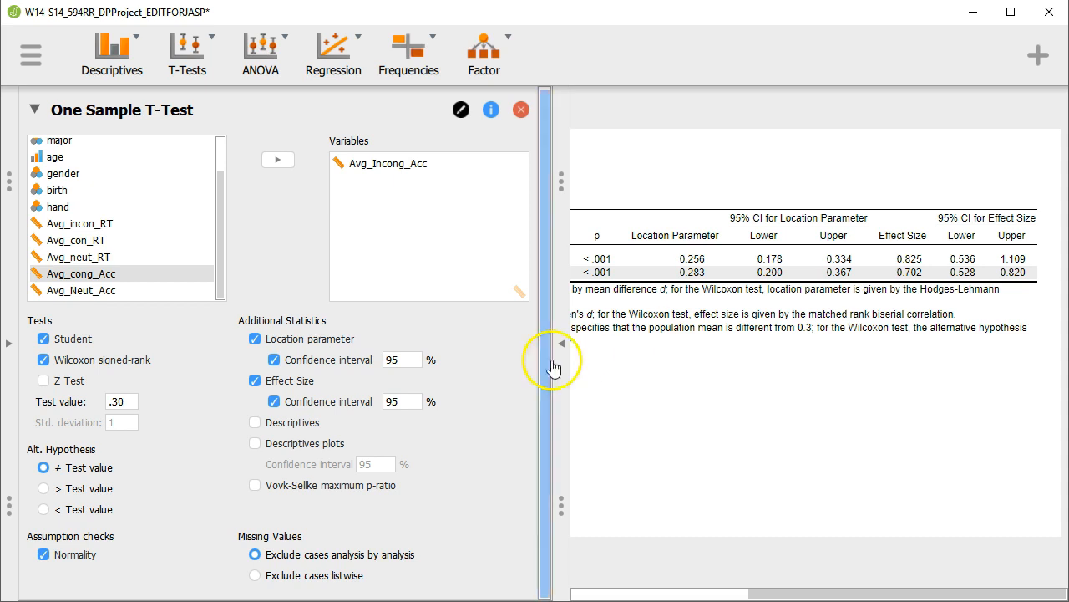
# Step: Add the descriptives table for Avg_Incong_Acc to the one-sample t-test results
pyautogui.moveTo(955, 591); pyautogui.dragTo(697, 592)
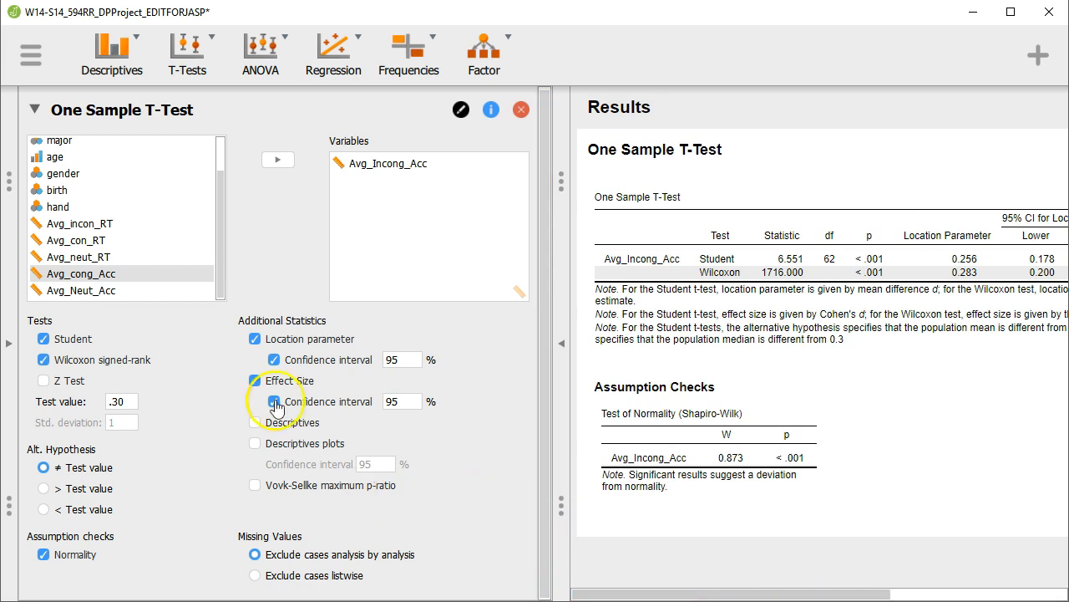
pyautogui.click(254, 421)
pyautogui.scroll(-1, 816, 417)
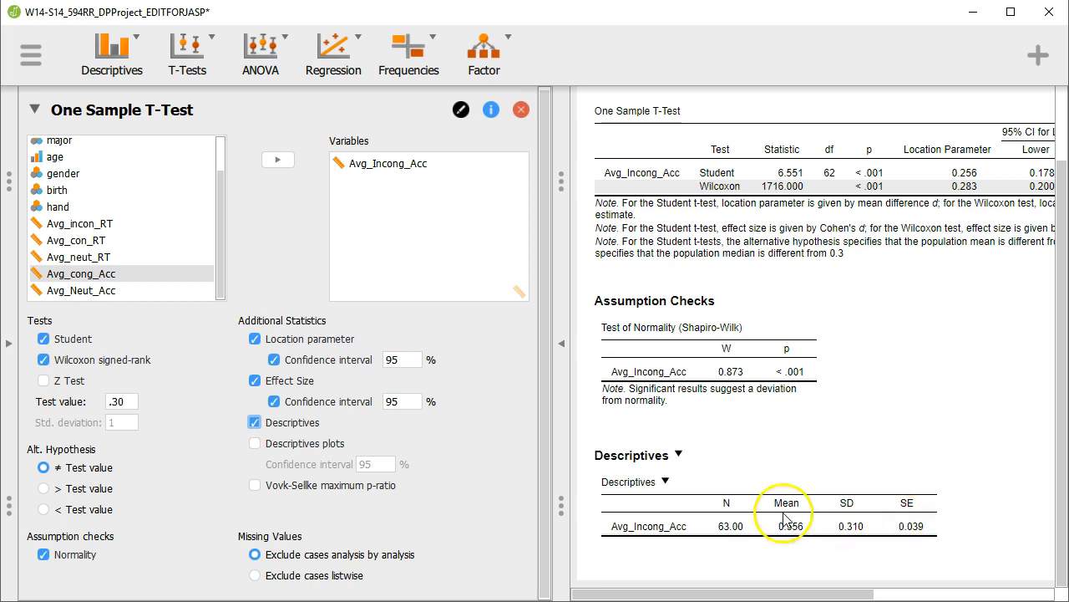
# Step: Add the descriptives plot with a 95% confidence interval and shrink the plot in the results
pyautogui.click(324, 448)
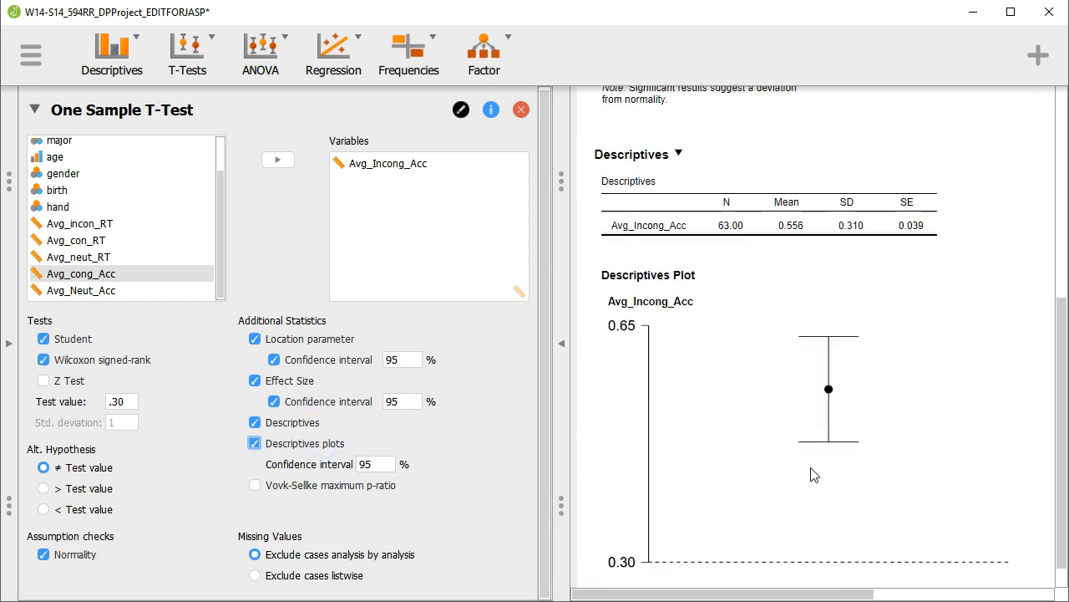
pyautogui.moveTo(1003, 545); pyautogui.dragTo(873, 491)
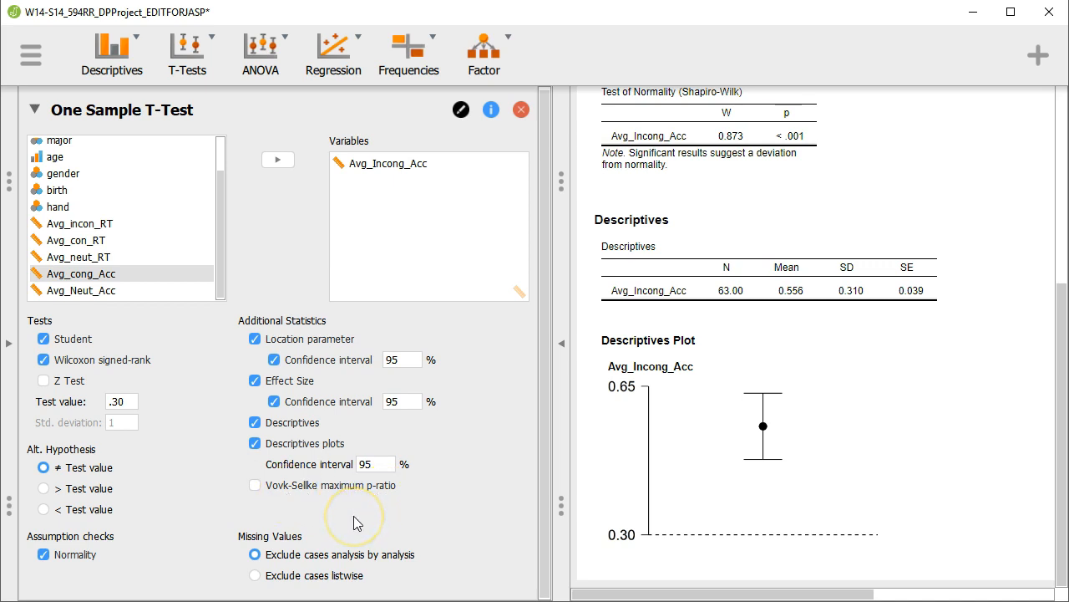
pyautogui.scroll(5, 831, 518)
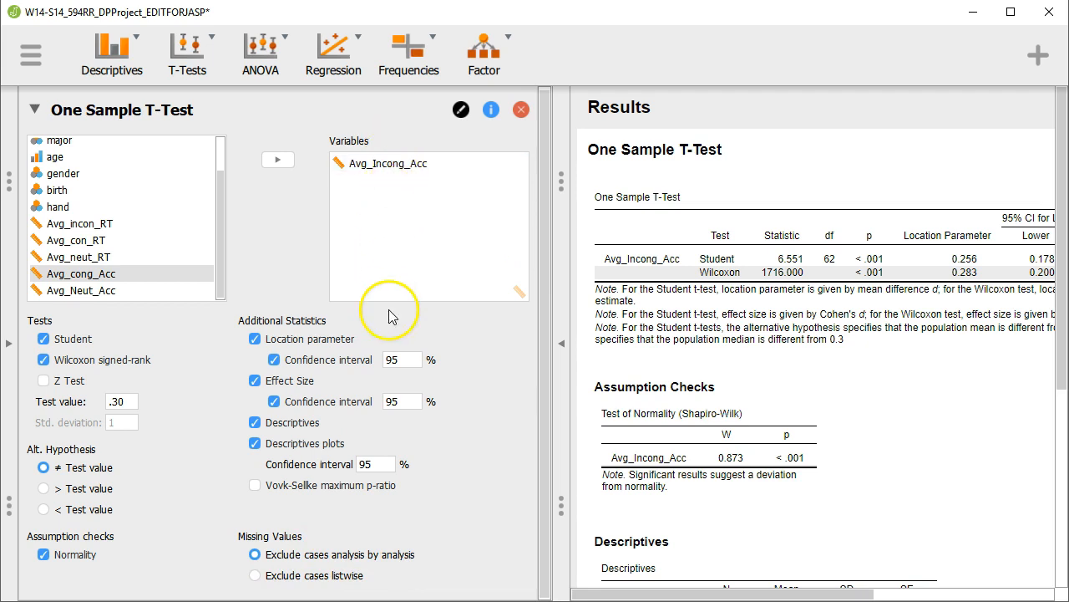
# Step: Set missing values handling for the t-test to exclude cases listwise
pyautogui.click(255, 577)
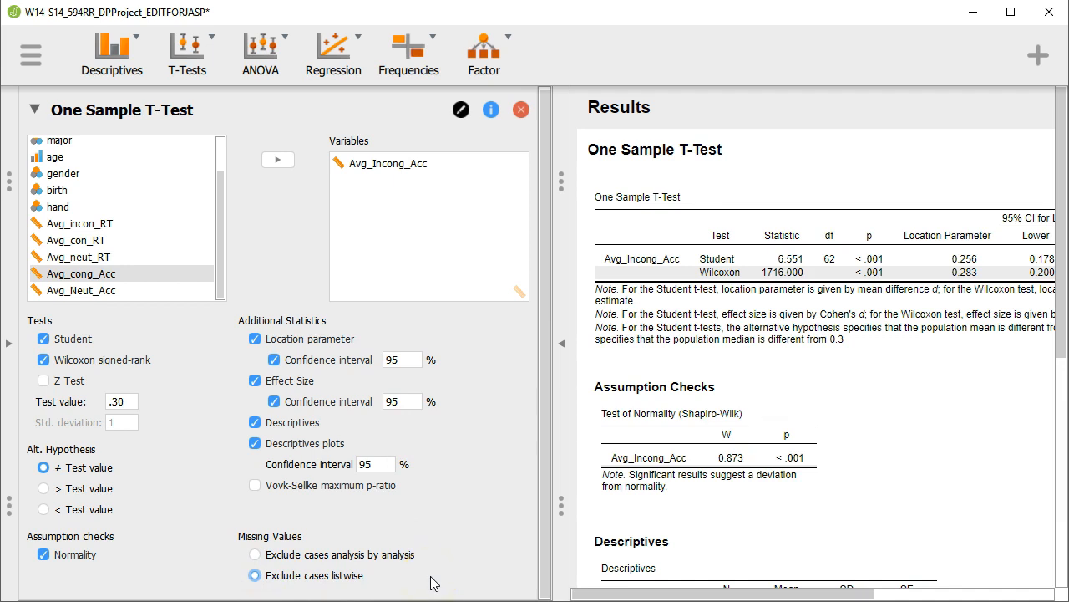
pyautogui.click(493, 568)
pyautogui.click(404, 165)
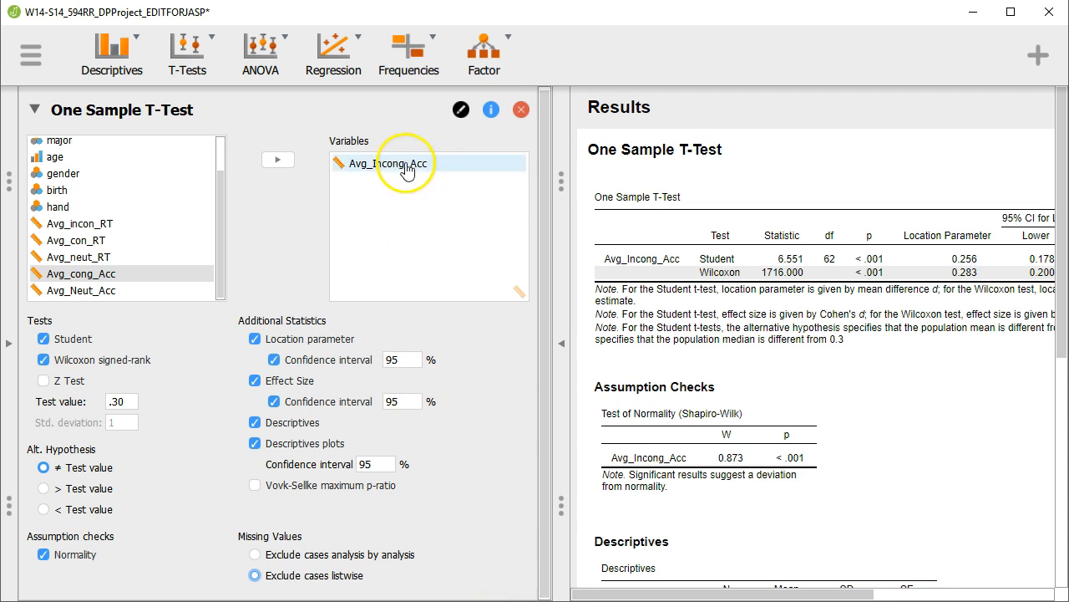
pyautogui.click(401, 249)
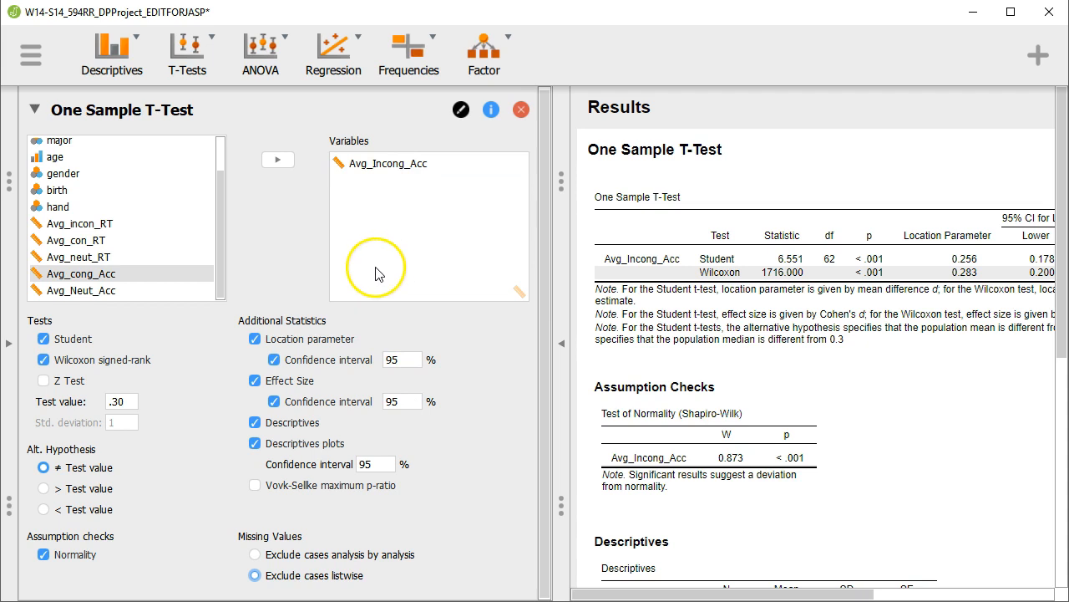
pyautogui.click(417, 200)
# Step: Review the t-test table, normality check, descriptives table and descriptives plot for Avg_Incong_Acc
pyautogui.scroll(-5, 969, 466)
pyautogui.scroll(5, 973, 468)
pyautogui.scroll(-1, 944, 510)
pyautogui.scroll(-2, 961, 501)
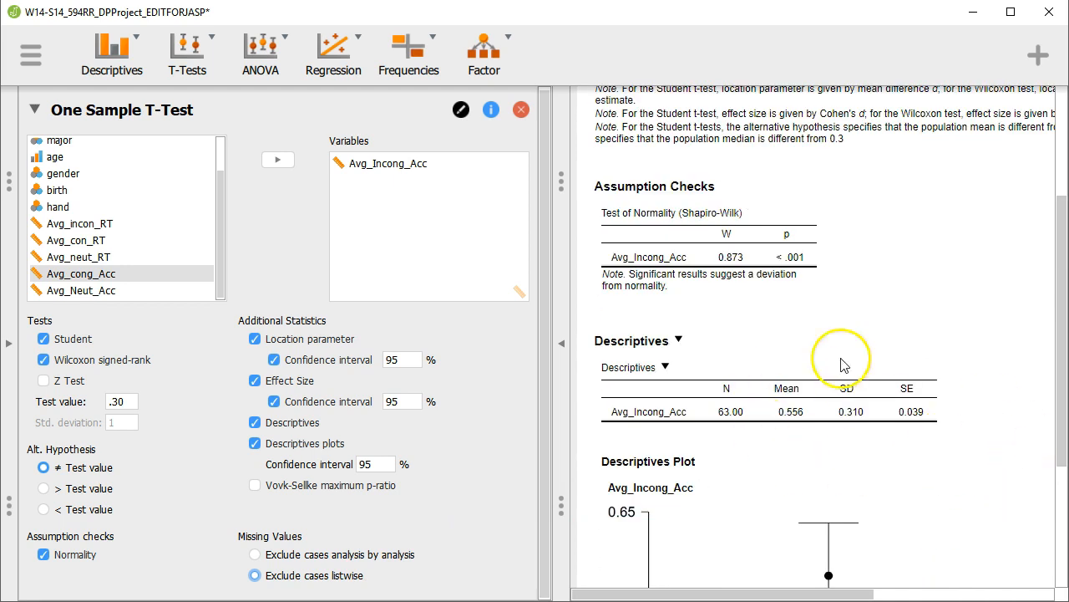
pyautogui.scroll(3, 844, 418)
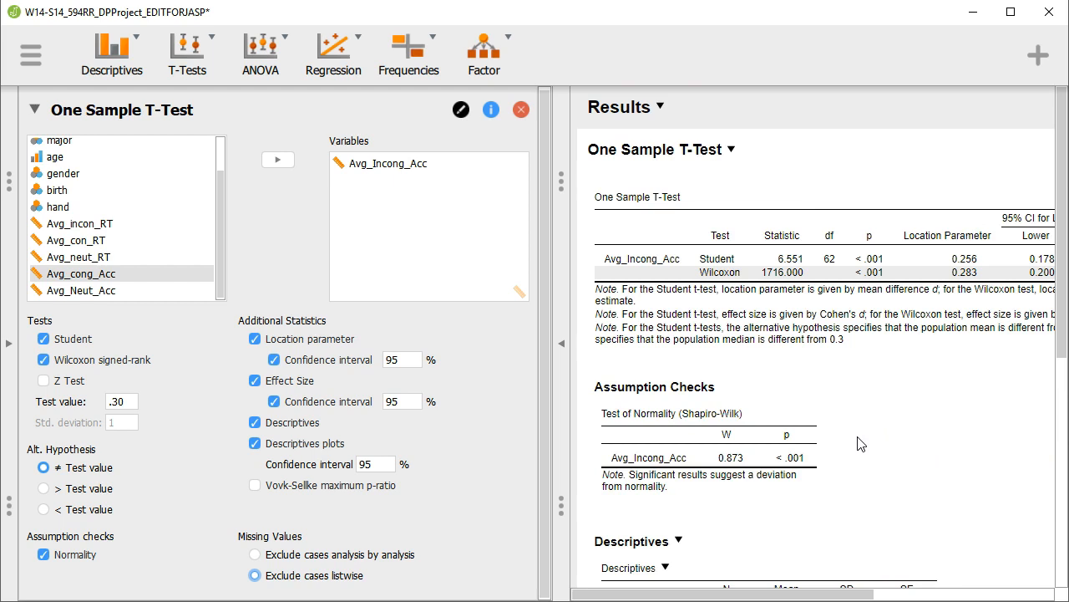